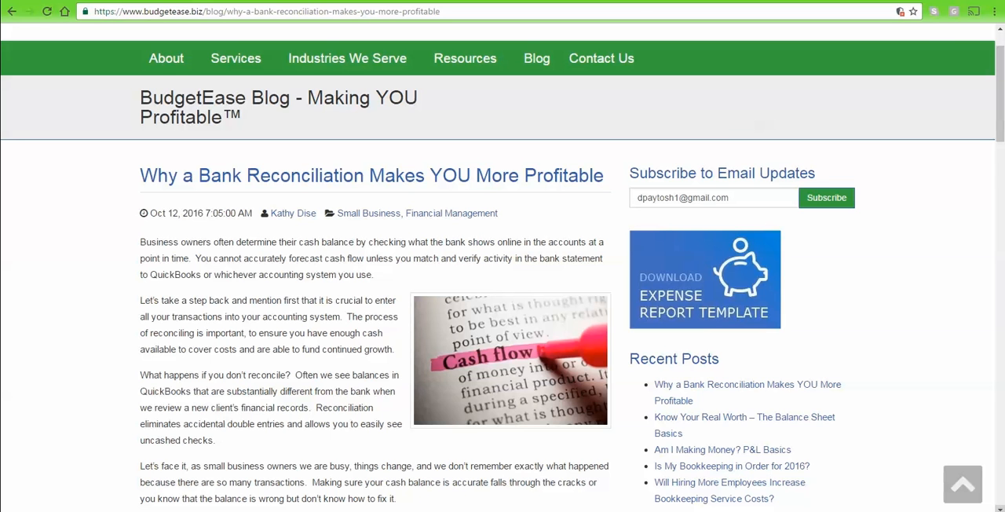
Switch to QuickBooks Online and start reconciling the Checking account.
left_click(592, 2)
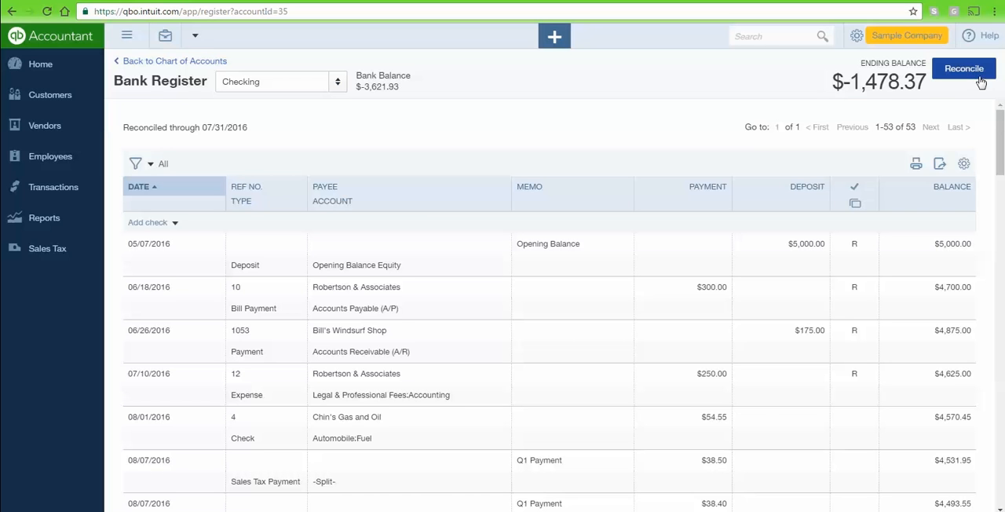
left_click(856, 38)
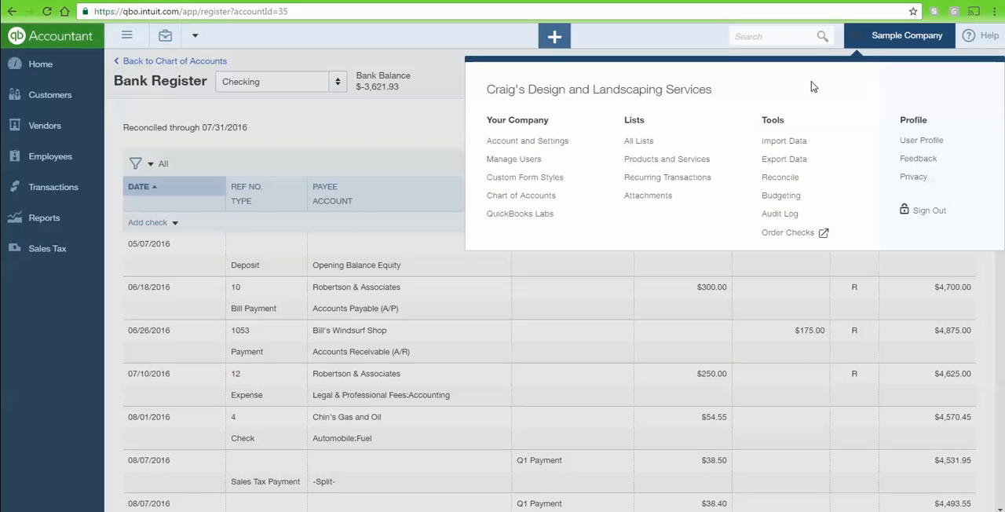
left_click(780, 177)
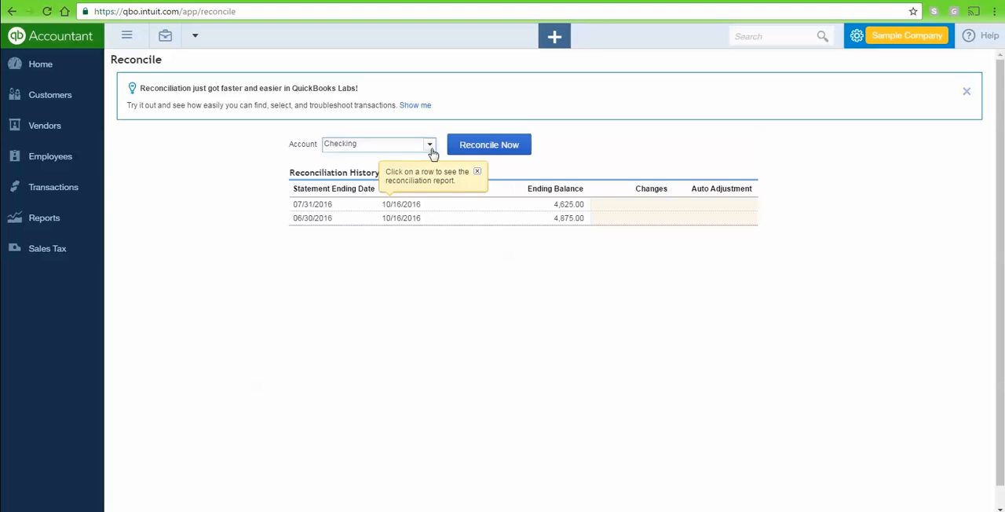
left_click(496, 147)
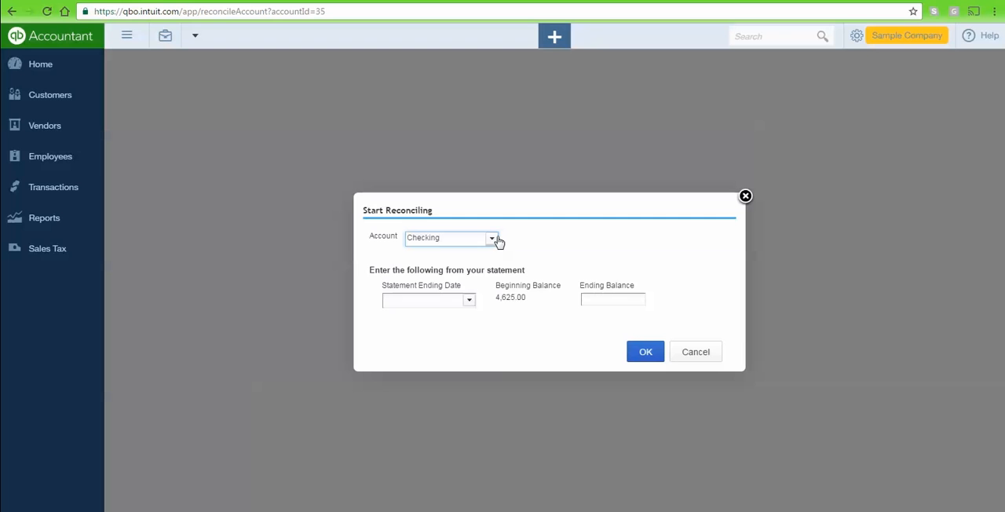
Set the statement ending date to 08/31/2016 and the ending balance to 4435.76, and continue to the transaction list.
left_click(470, 303)
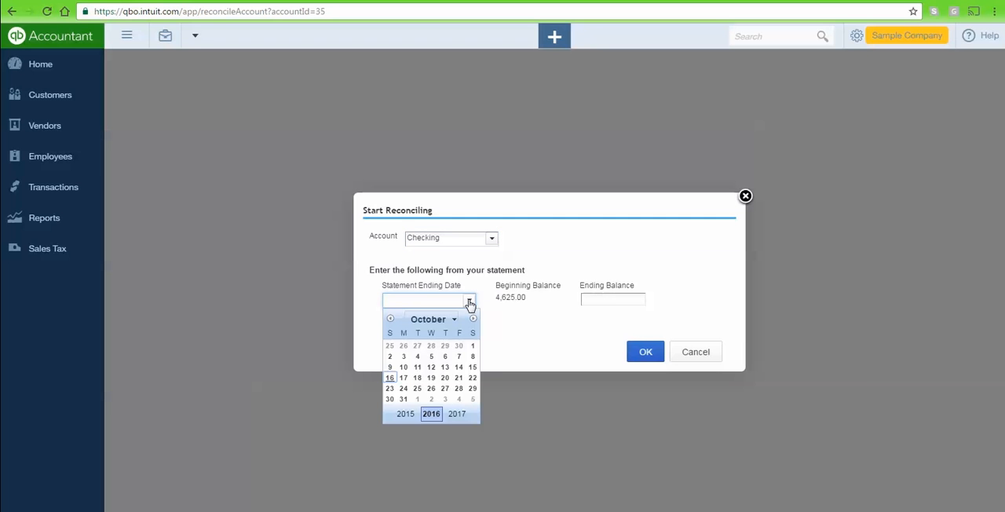
left_click(391, 320)
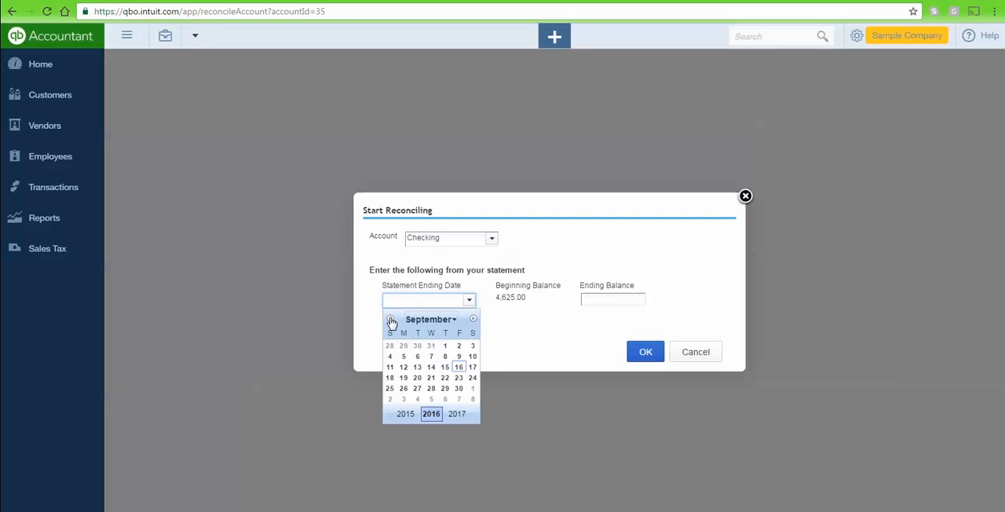
left_click(431, 345)
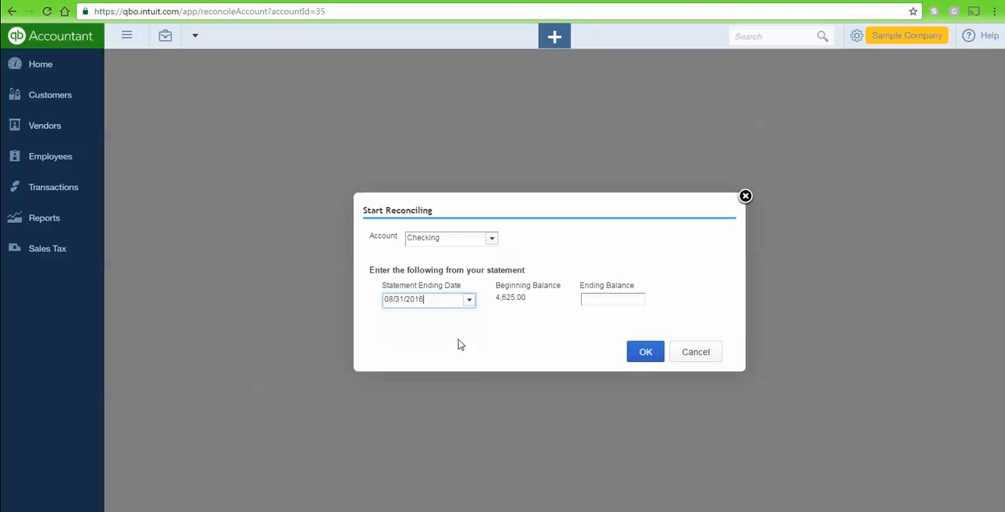
left_click(594, 300)
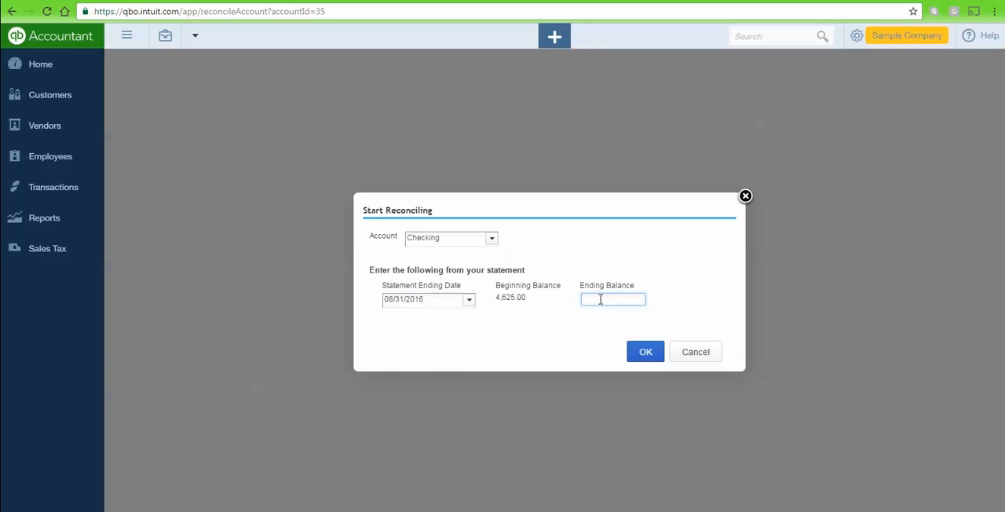
type("4435.76")
left_click(645, 353)
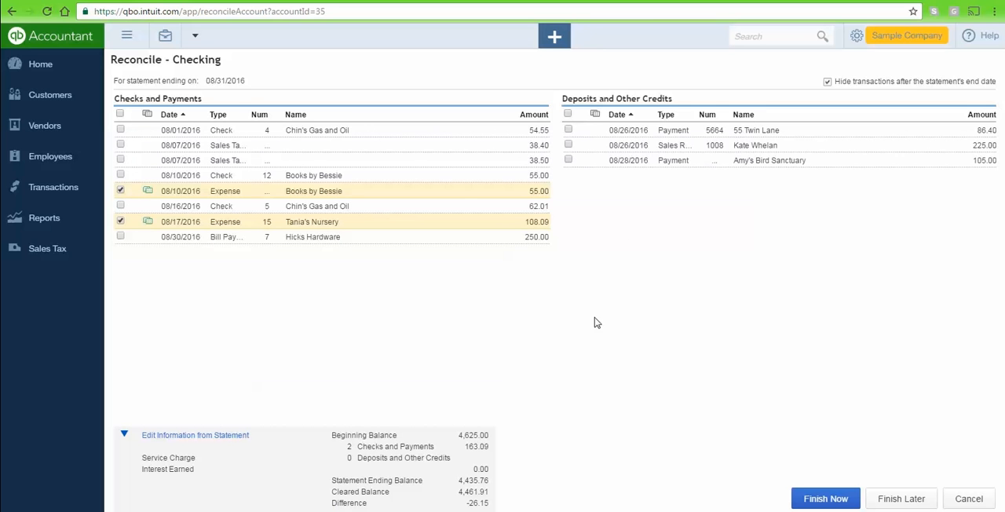
Mark the two 08/26/2016 deposits and all unmarked checks and sales tax payments dated 08/01 through 08/16/2016 as cleared.
left_click(568, 129)
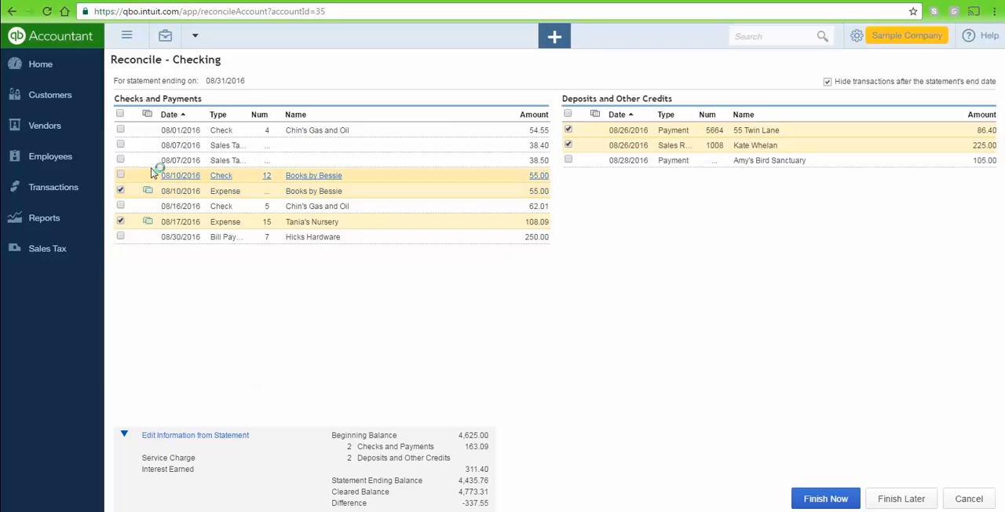
left_click(120, 129)
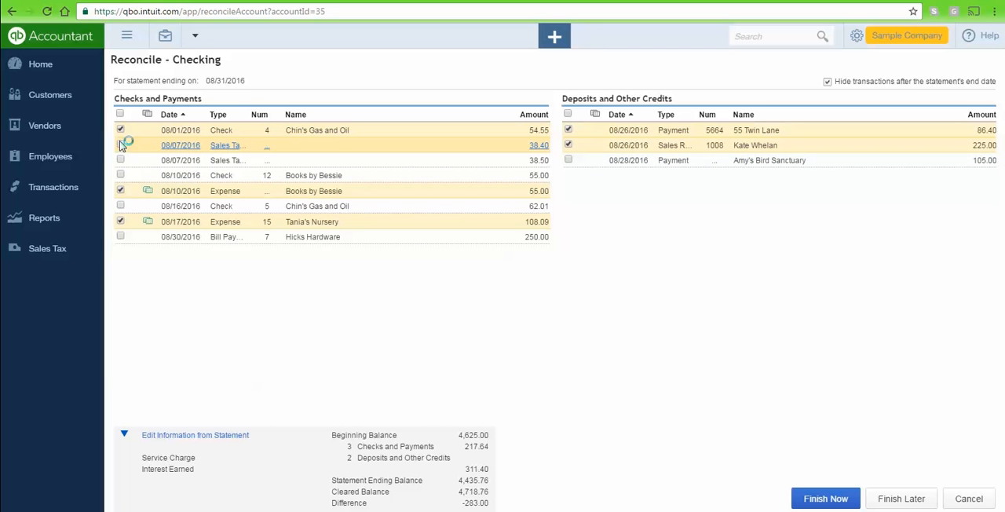
left_click(120, 144)
left_click(121, 161)
left_click(120, 175)
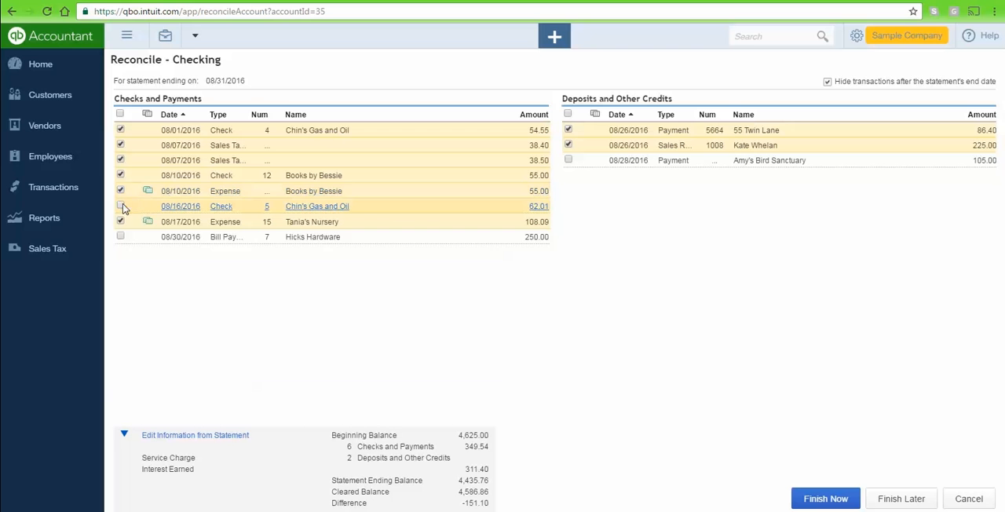
left_click(120, 206)
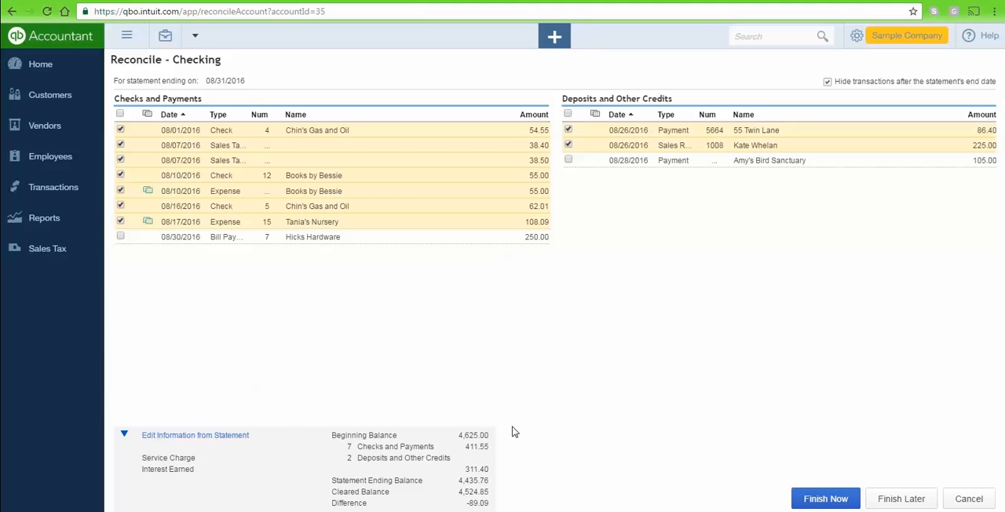
Create a new expense from Checking with payee Tania's Nursery and payment date 08/10/2016.
left_click(554, 40)
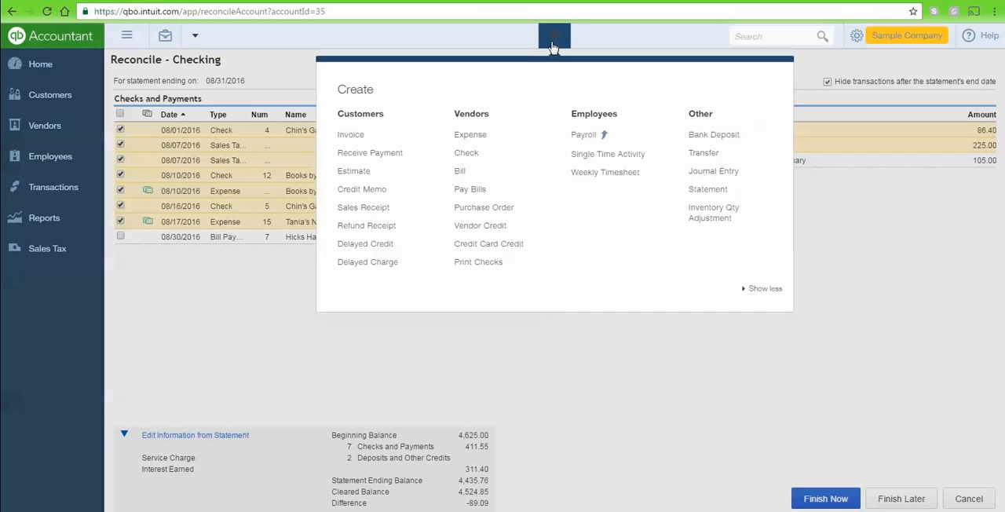
left_click(474, 134)
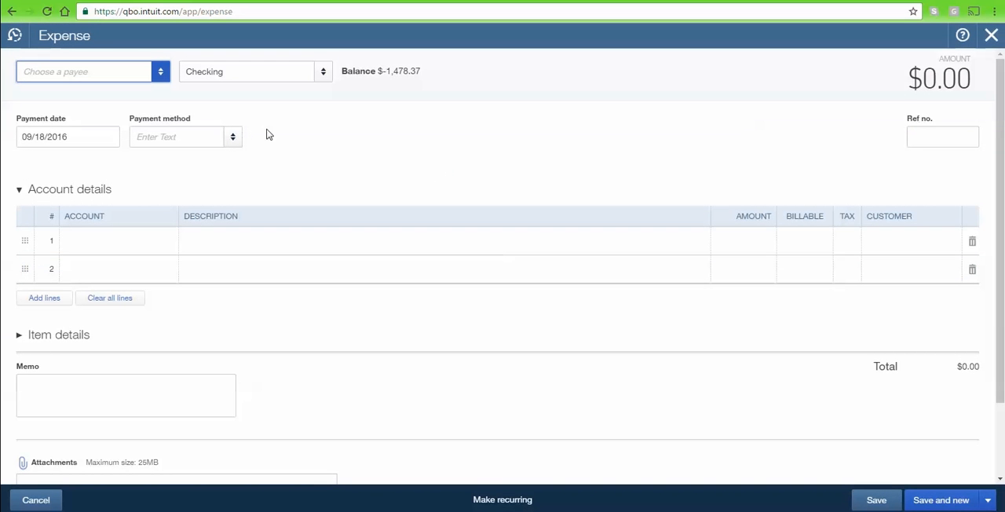
type("tania's Nursery")
key("Tab")
key("Tab")
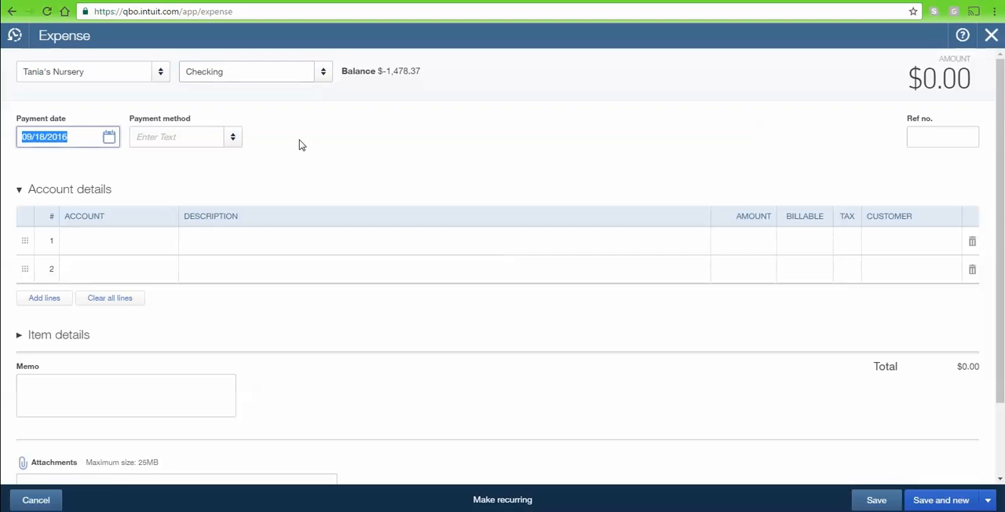
type("8")
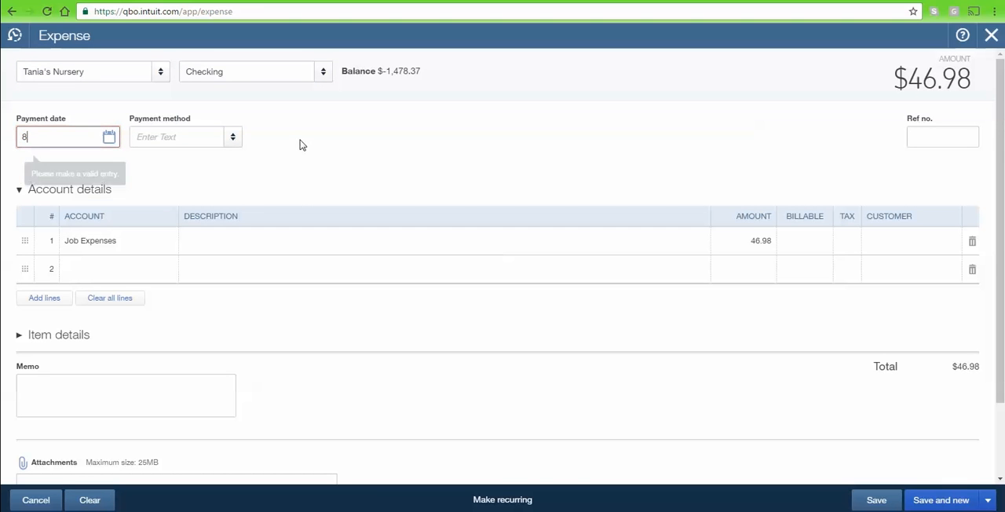
type("/10")
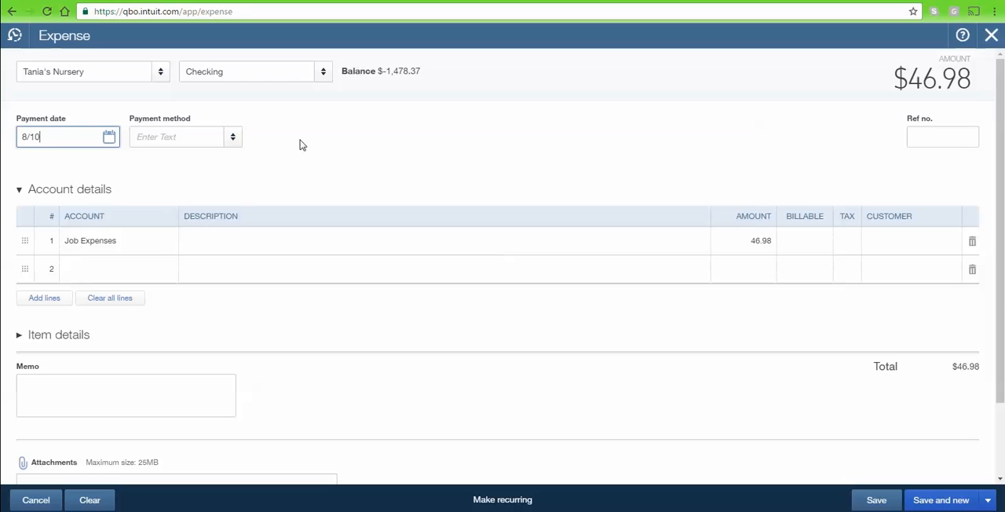
key("Tab")
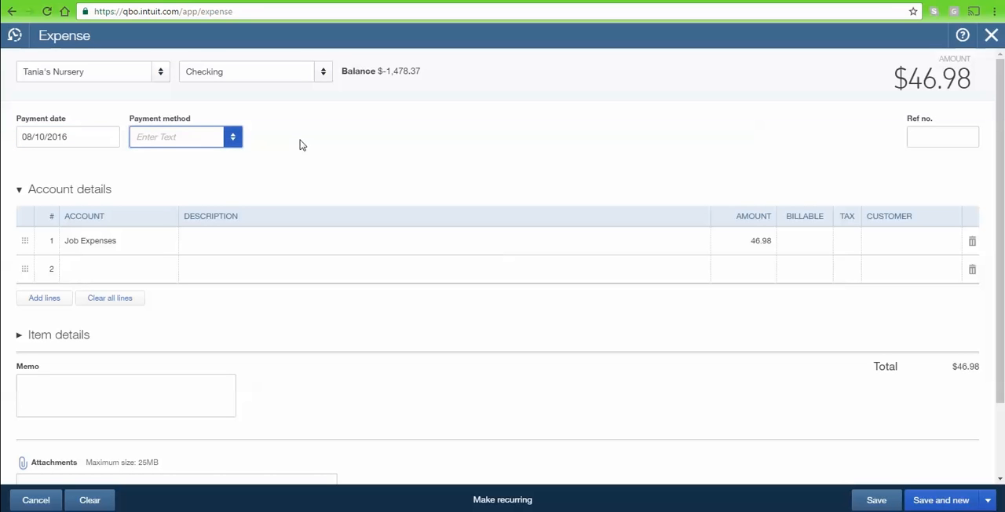
Assign the first expense line to the Plants and Soil account under Job Materials and set its amount to 89.09.
key("Tab")
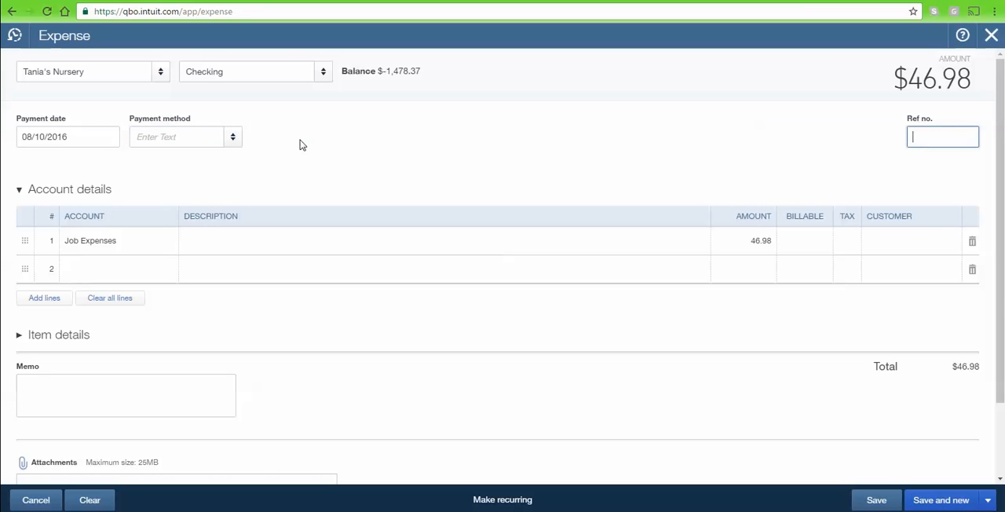
key("Tab")
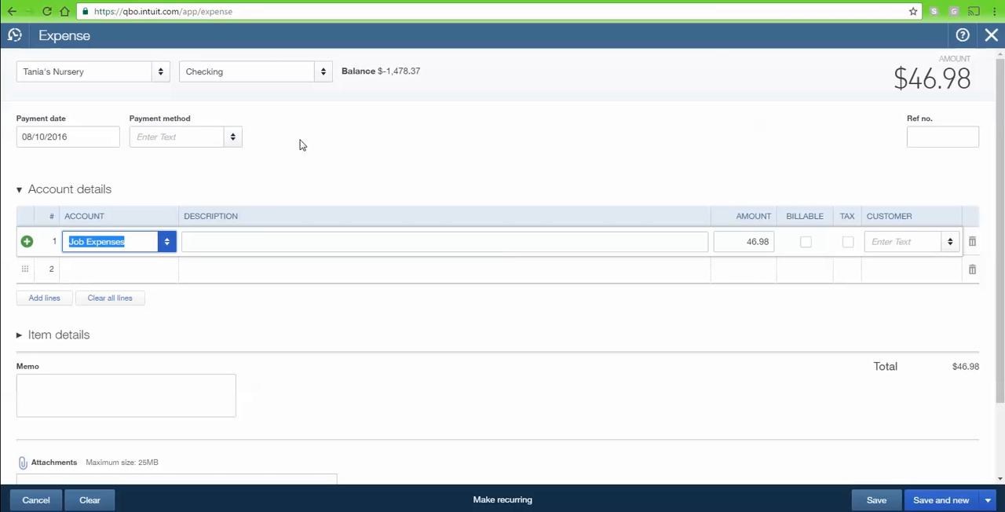
type("pl")
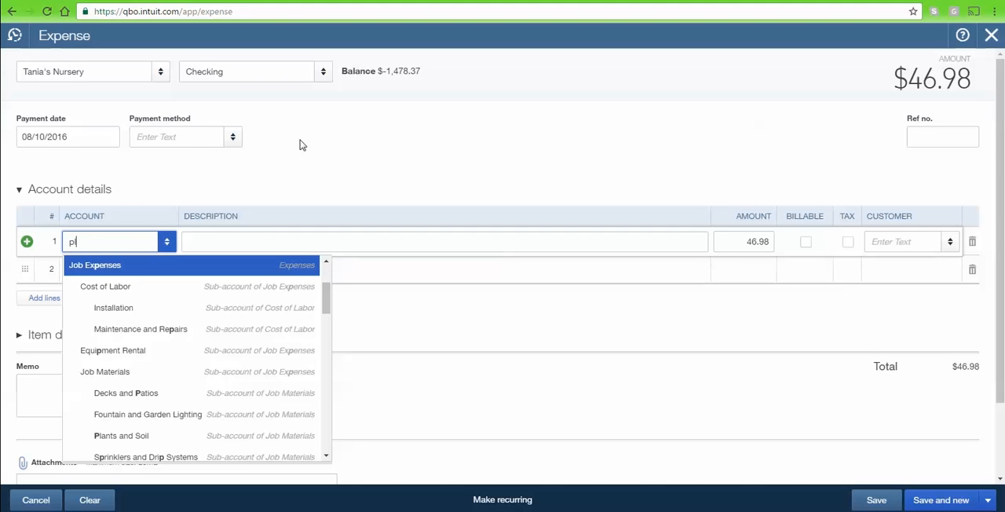
type("a")
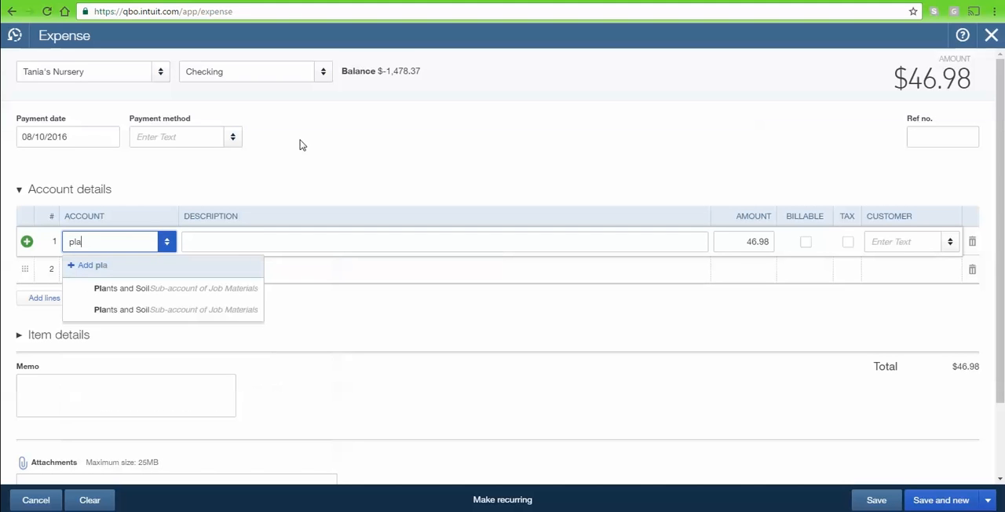
left_click(231, 288)
key("Tab")
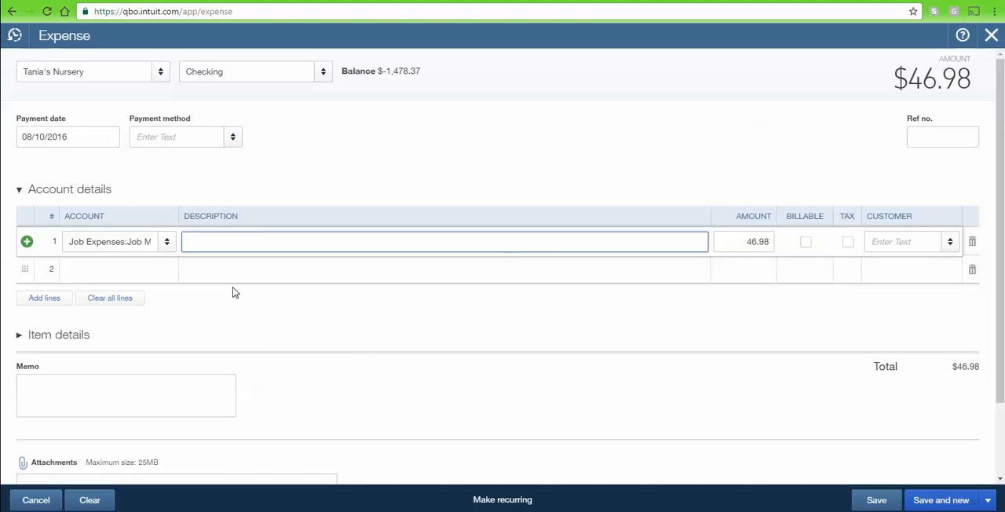
key("Tab")
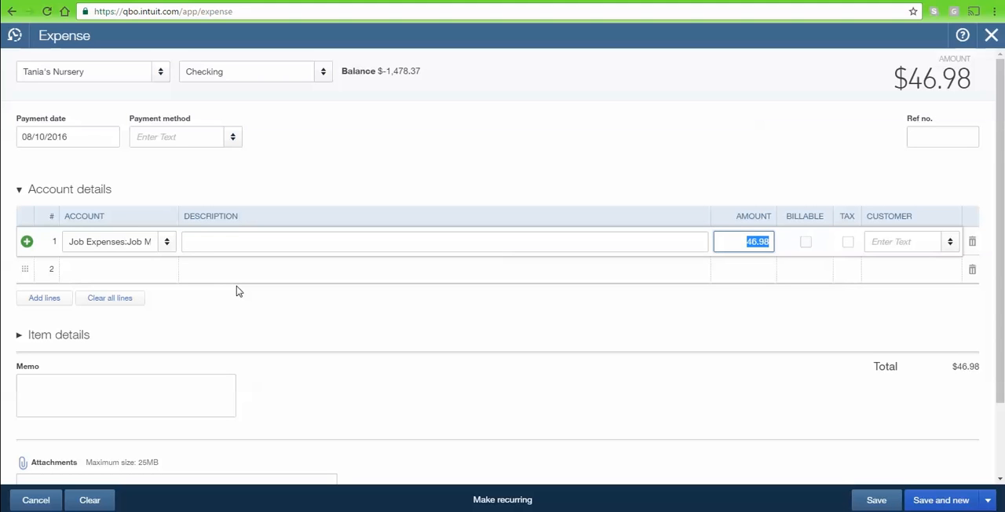
type("89.09")
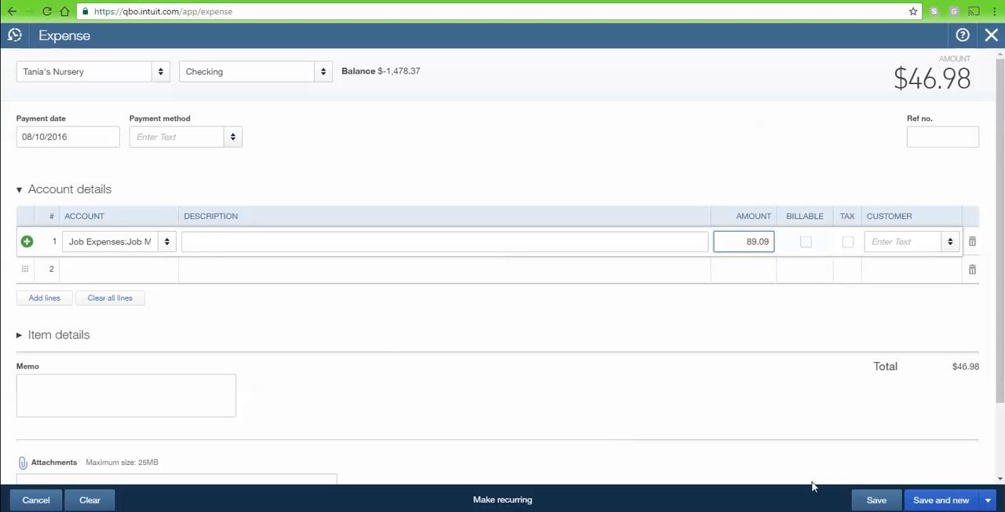
Save and close the expense, and mark the new Tania's Nursery payment as cleared in the reconciliation.
left_click(988, 500)
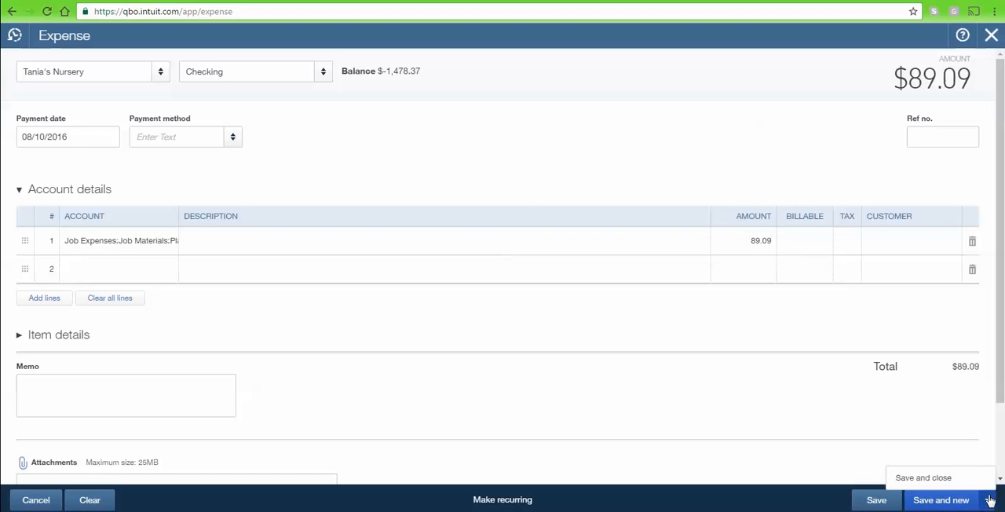
left_click(927, 481)
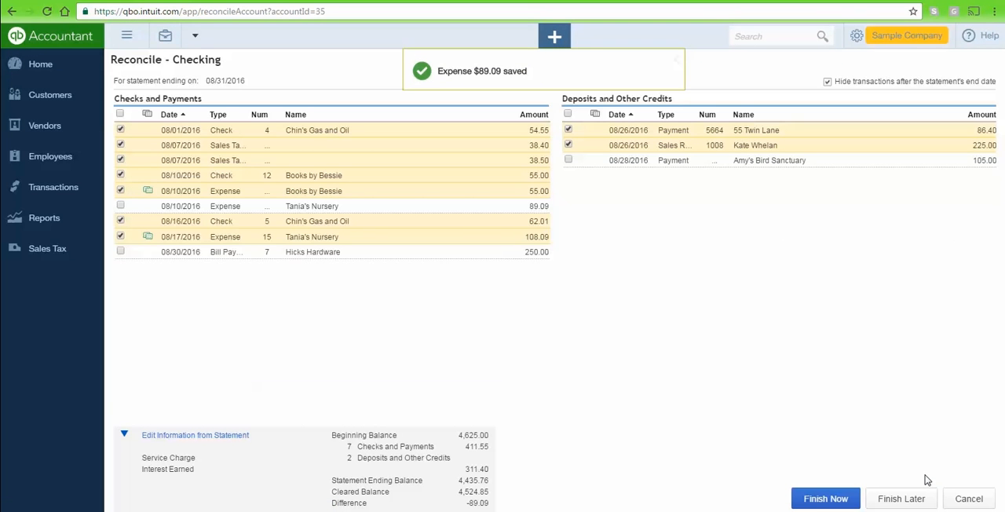
left_click(121, 206)
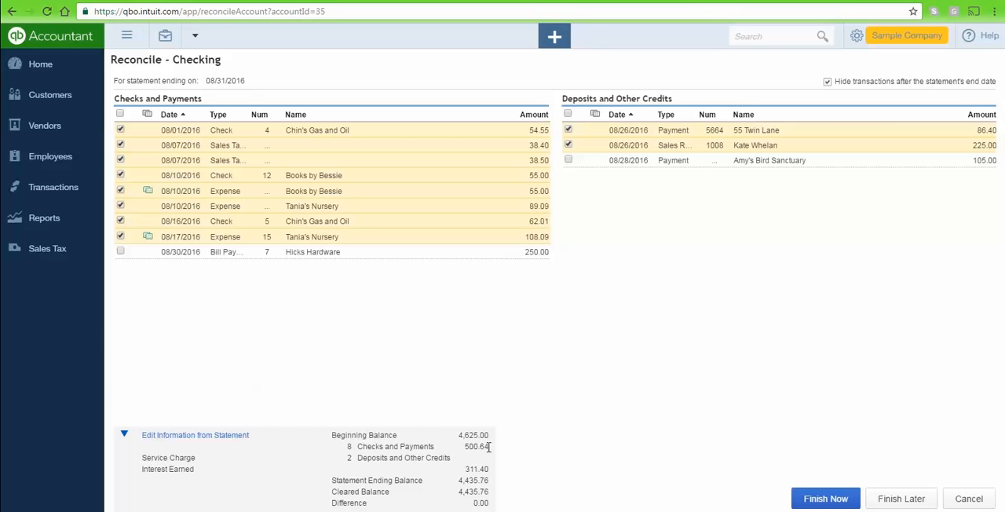
Review the entered statement ending date and ending balance, and accept them as they are.
left_click(224, 438)
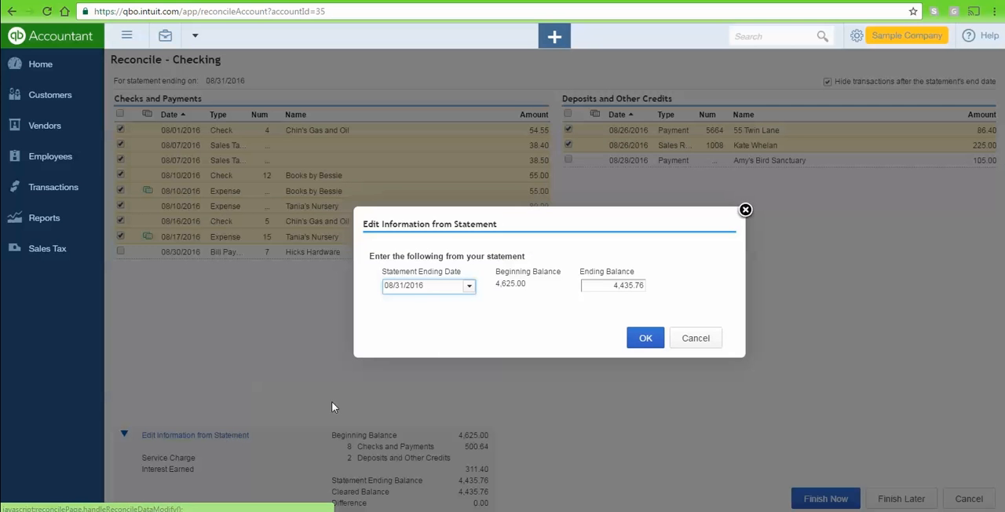
left_click(621, 285)
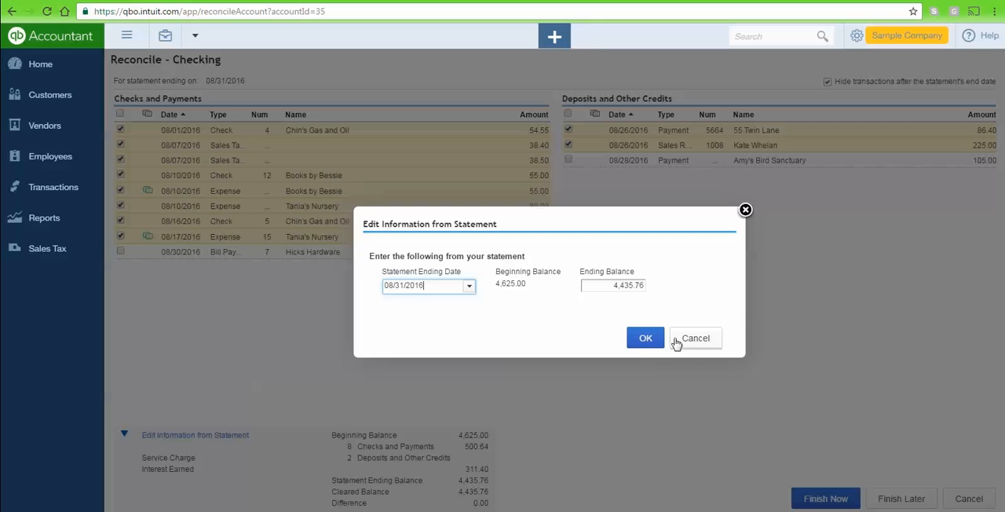
left_click(644, 343)
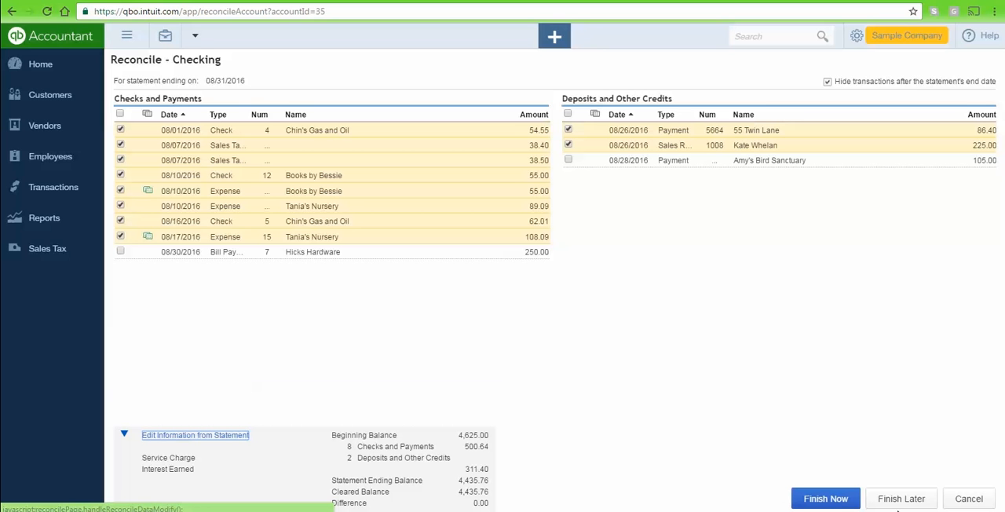
Finish the Checking reconciliation and look over the Auto Adjustment entry in the reconciliation history.
left_click(837, 499)
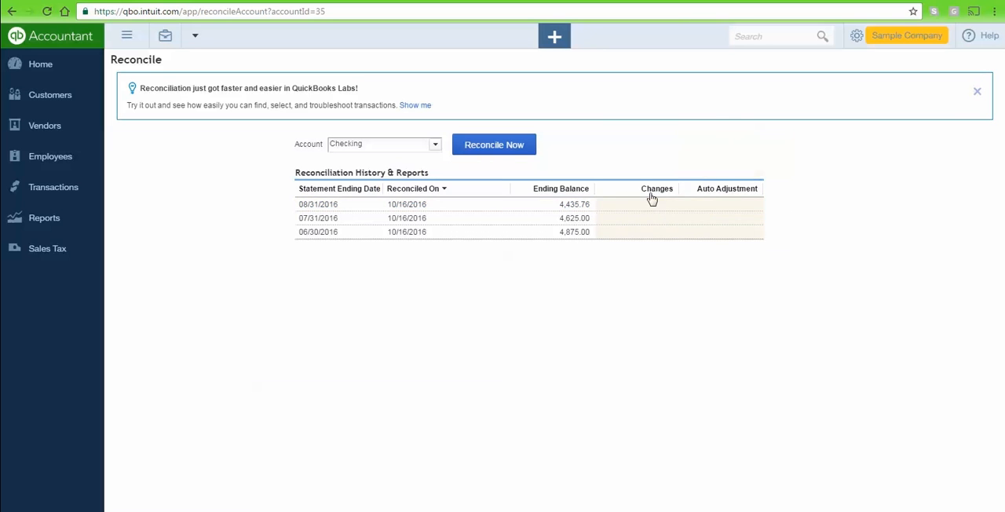
mouse_move(728, 201)
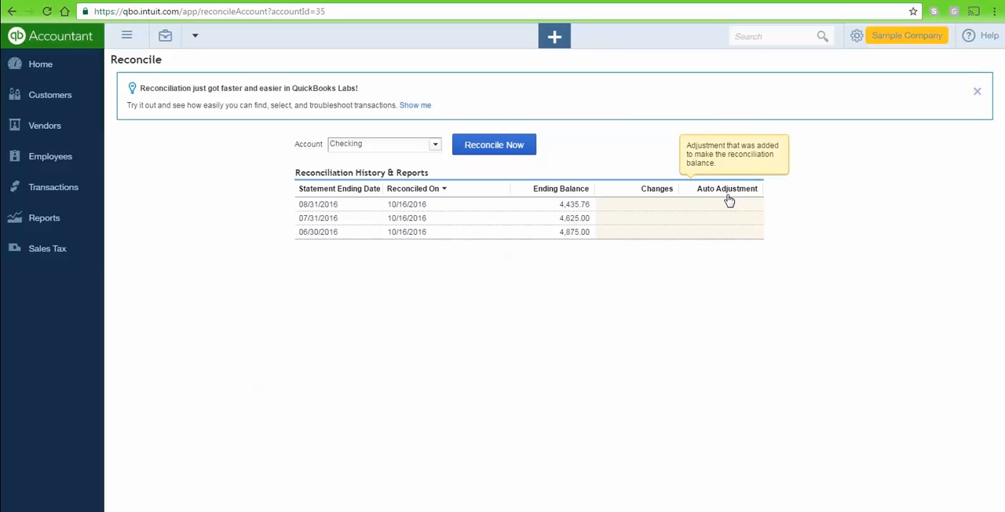
mouse_move(686, 206)
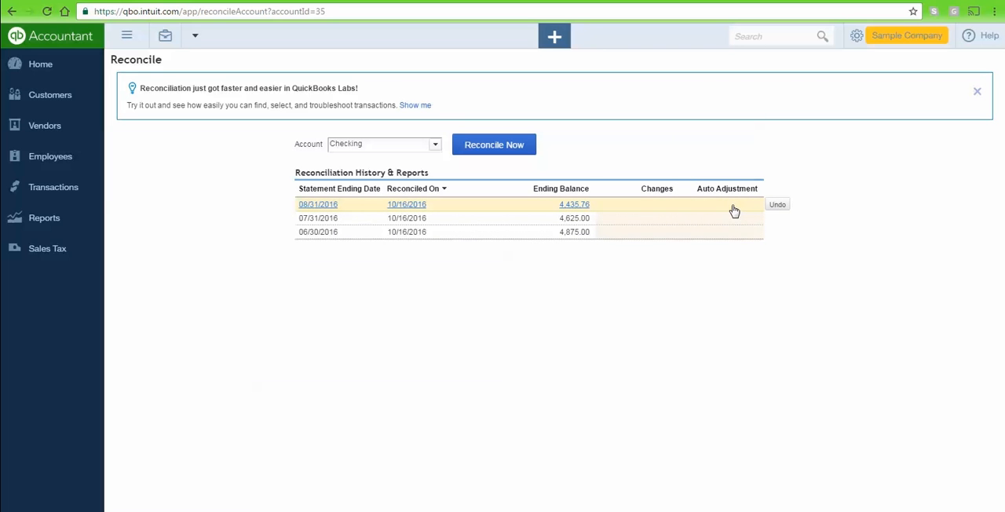
Go to the bank and credit card transactions and open the Checking account's bank register.
left_click(36, 196)
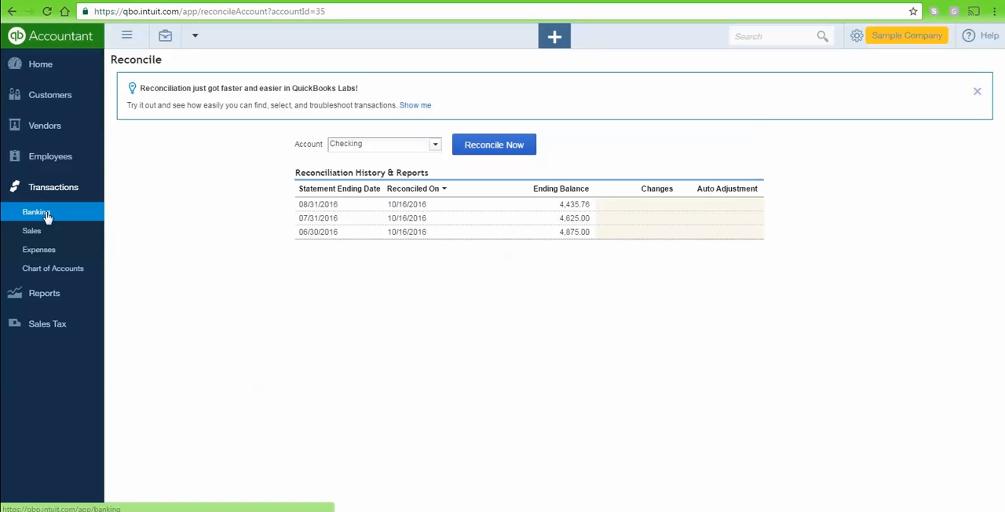
left_click(46, 214)
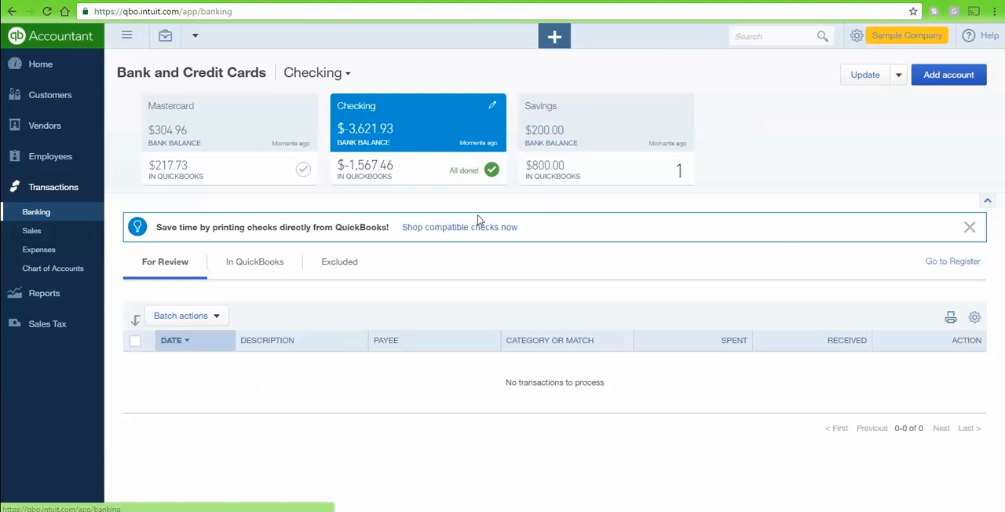
left_click(934, 264)
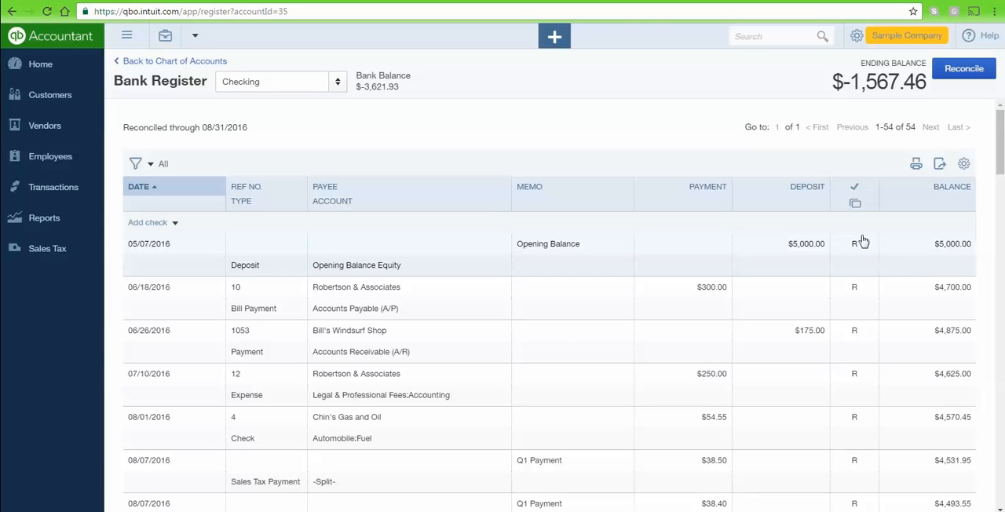
Sort the Checking register by reconciliation status and examine the status marks of its transactions.
left_click(858, 194)
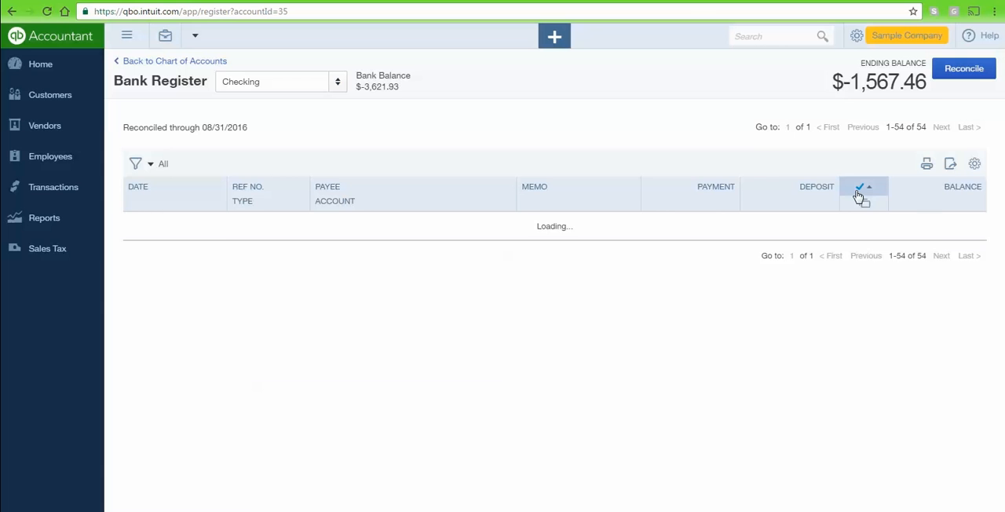
scroll(848, 236, "down", 4)
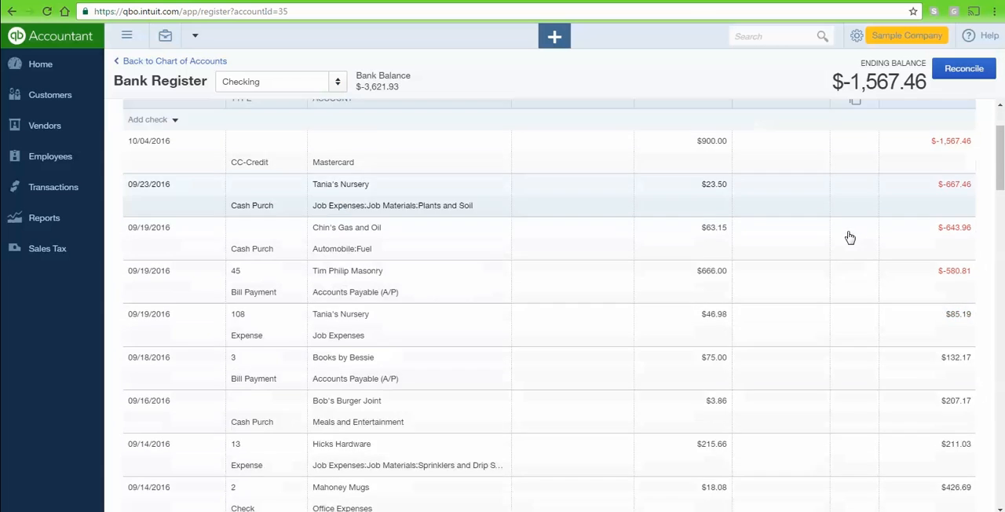
scroll(849, 238, "down", 3)
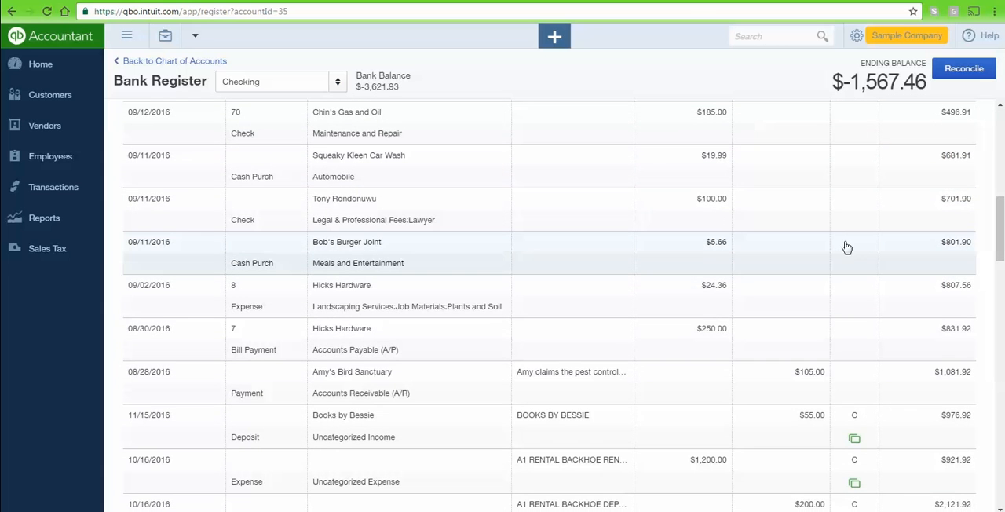